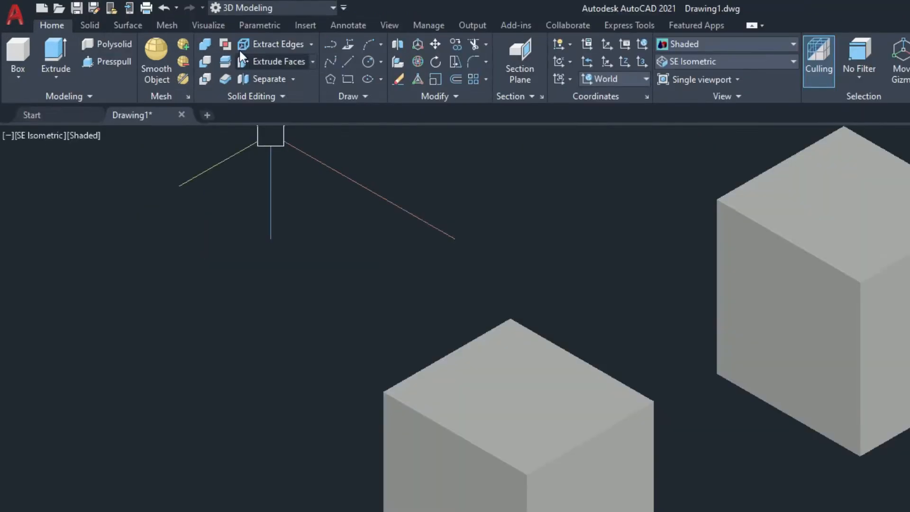
click(152, 18)
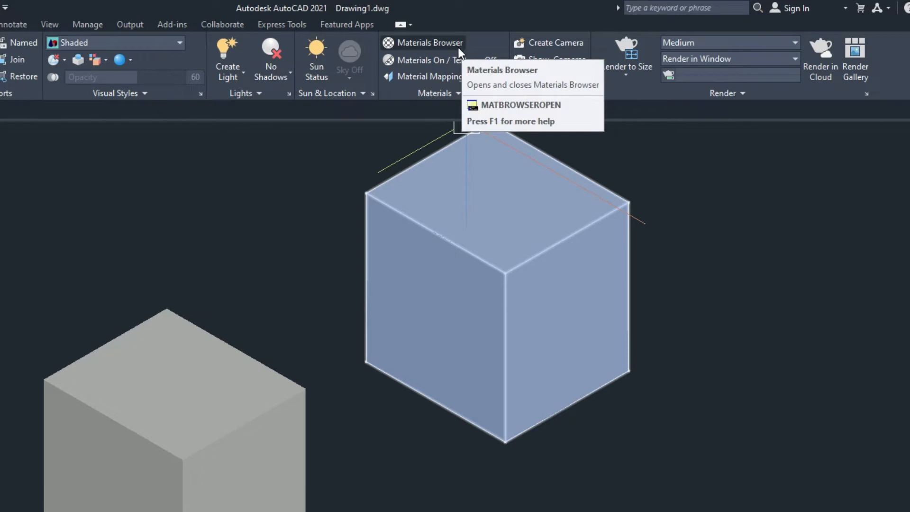
click(456, 46)
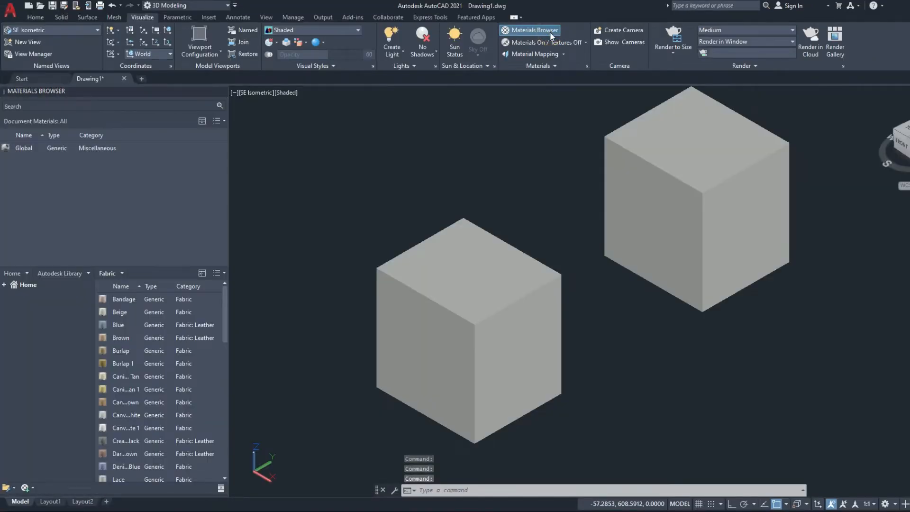
click(550, 31)
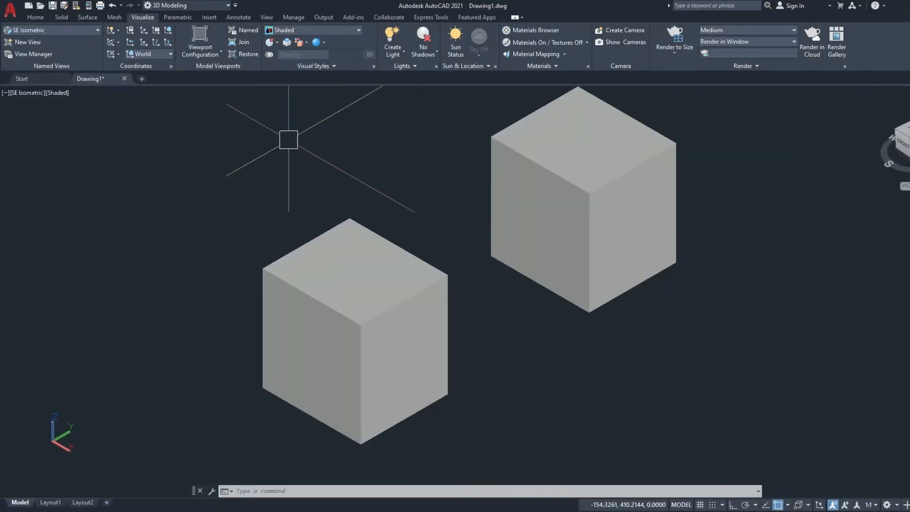
- Open the Materials Browser with the MAT command and show the document materials in Thumbnail View
text(MAT)
key(Return)
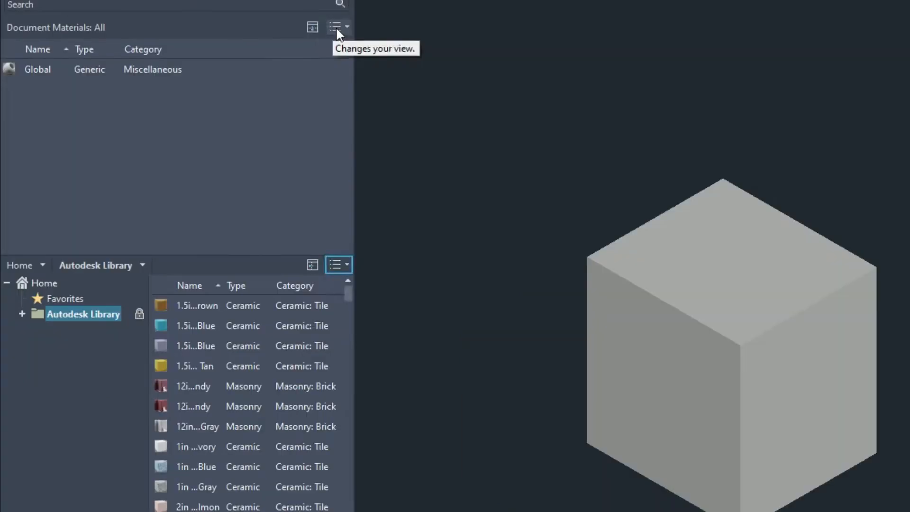
click(265, 150)
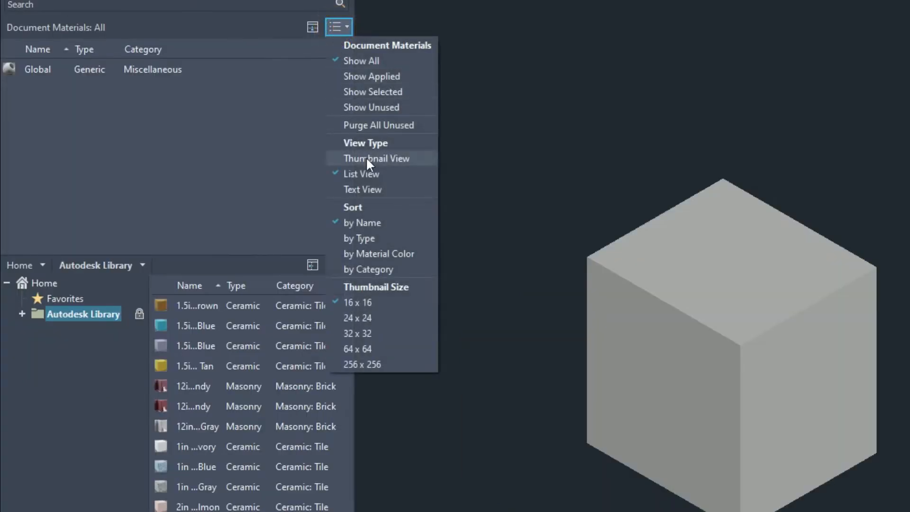
click(367, 159)
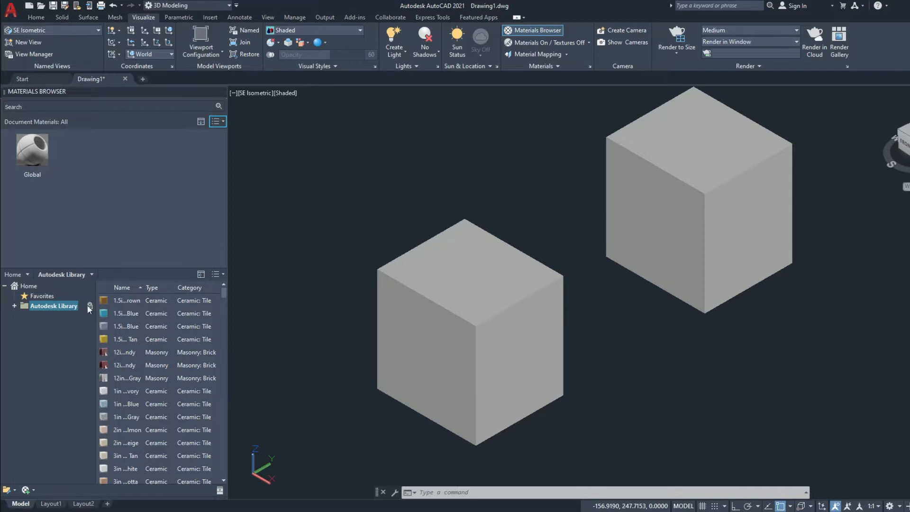
- Look through the Autodesk Library's category list and expand the library in the materials tree
click(92, 275)
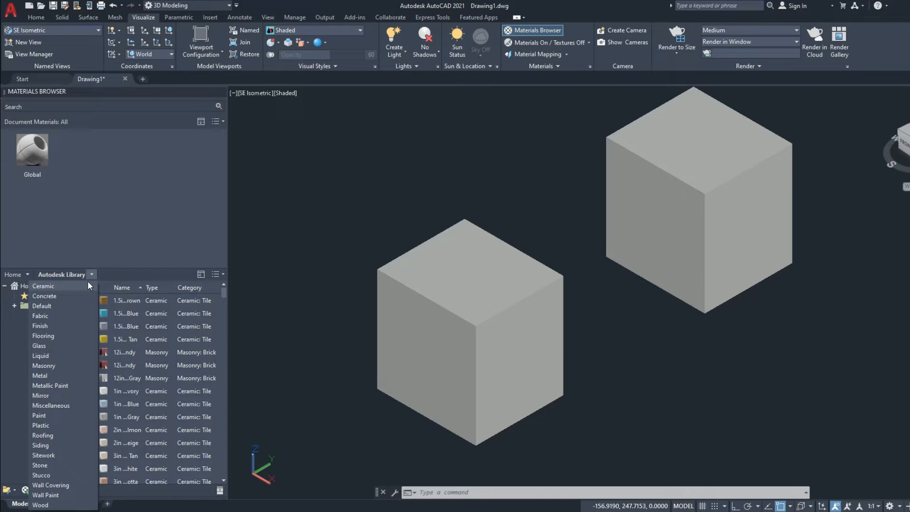
click(15, 332)
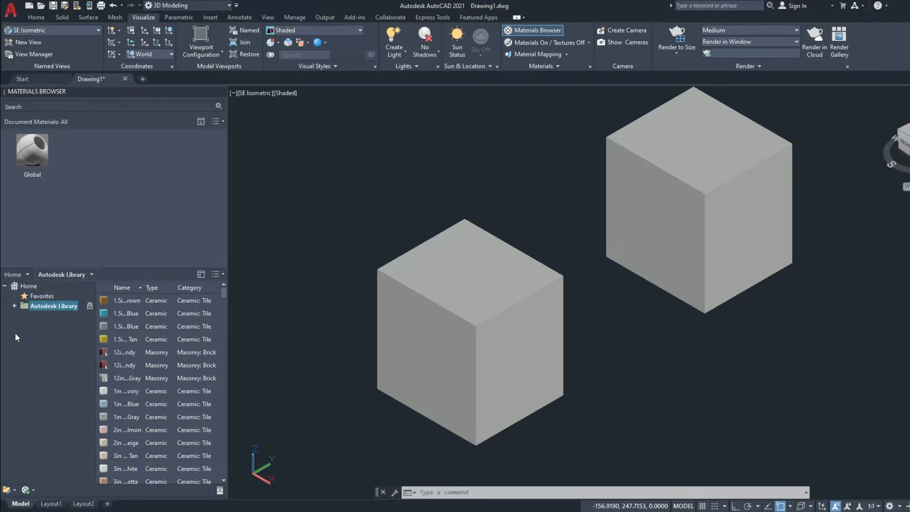
click(6, 287)
click(6, 286)
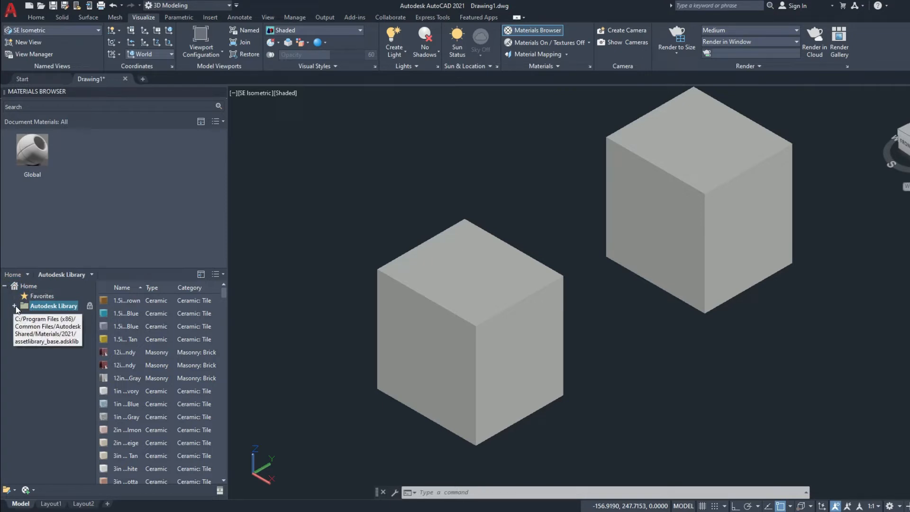
click(14, 306)
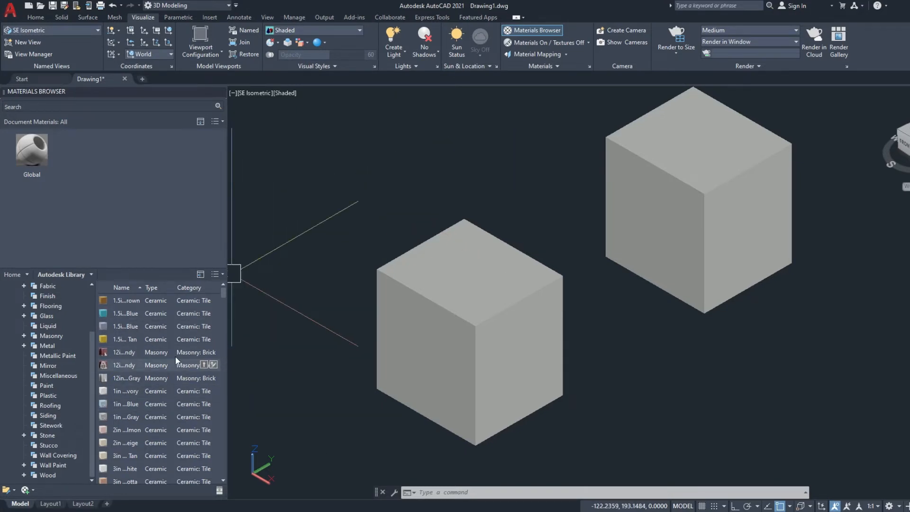
- Switch the displayed material library to Favorites and return it to the Autodesk Library
click(221, 275)
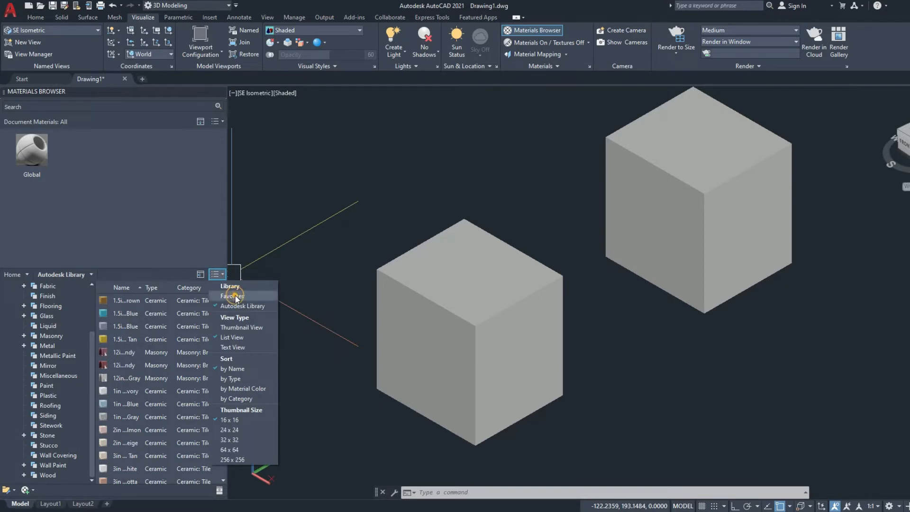
click(236, 295)
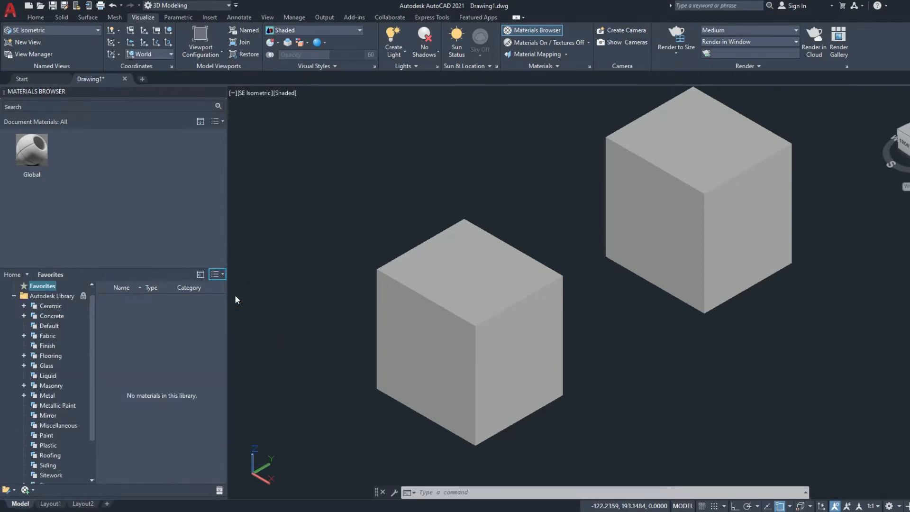
click(214, 275)
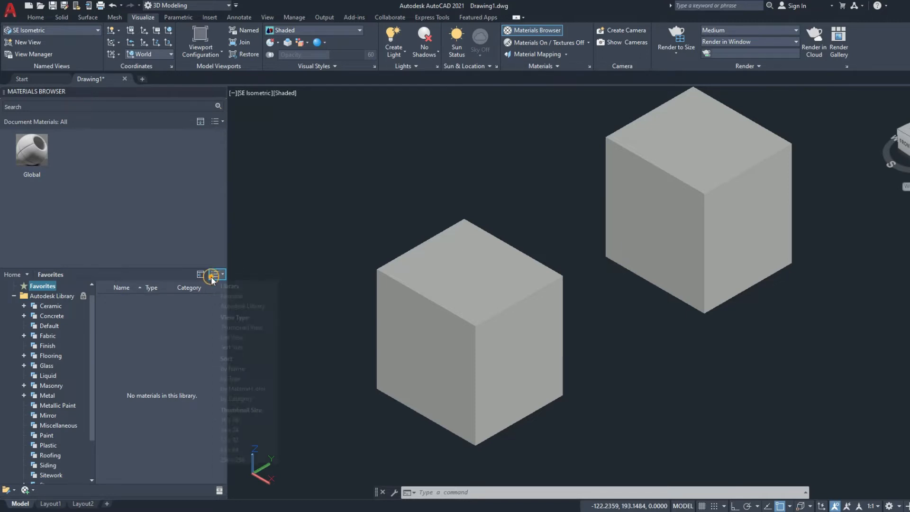
click(230, 305)
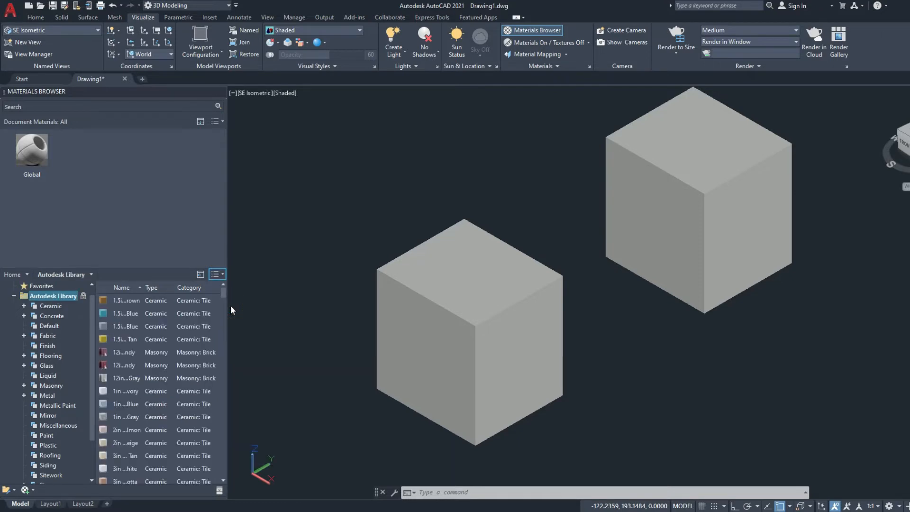
- Show the Autodesk Library materials in Thumbnail View and narrow the Materials Browser slightly
click(219, 275)
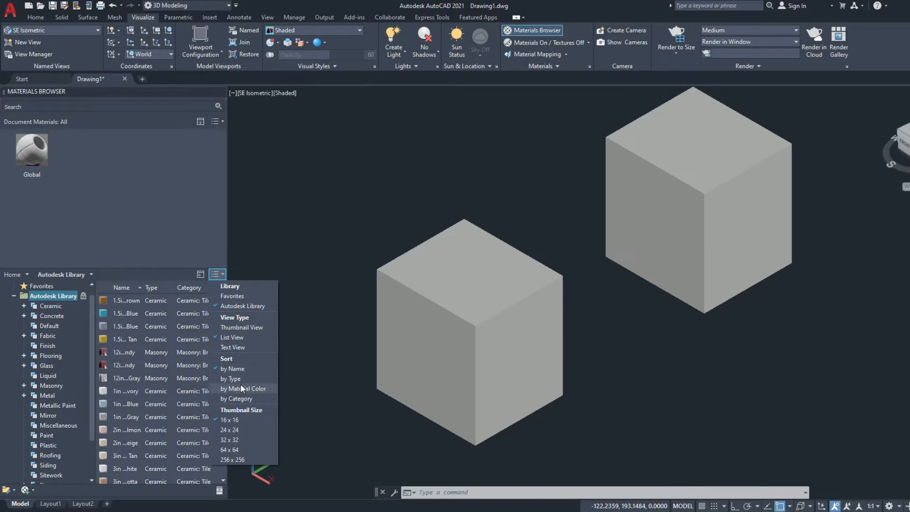
click(260, 329)
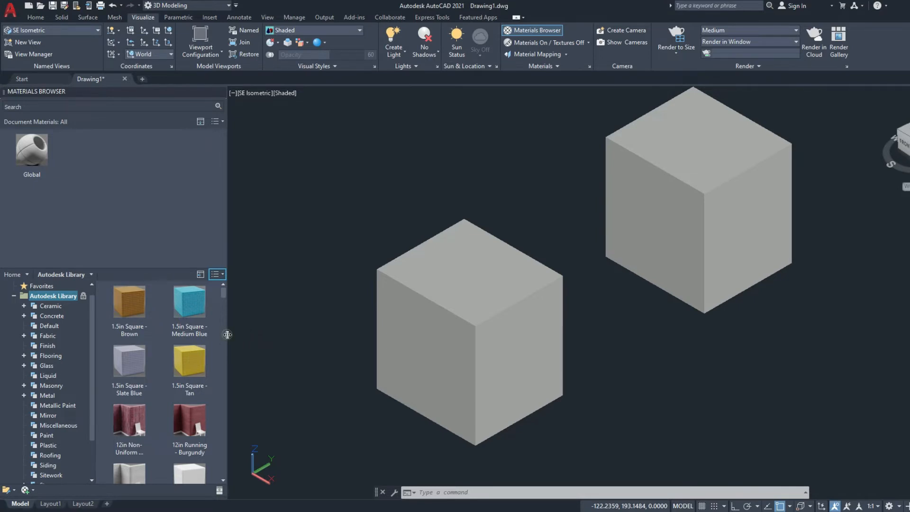
drag(227, 336, 205, 334)
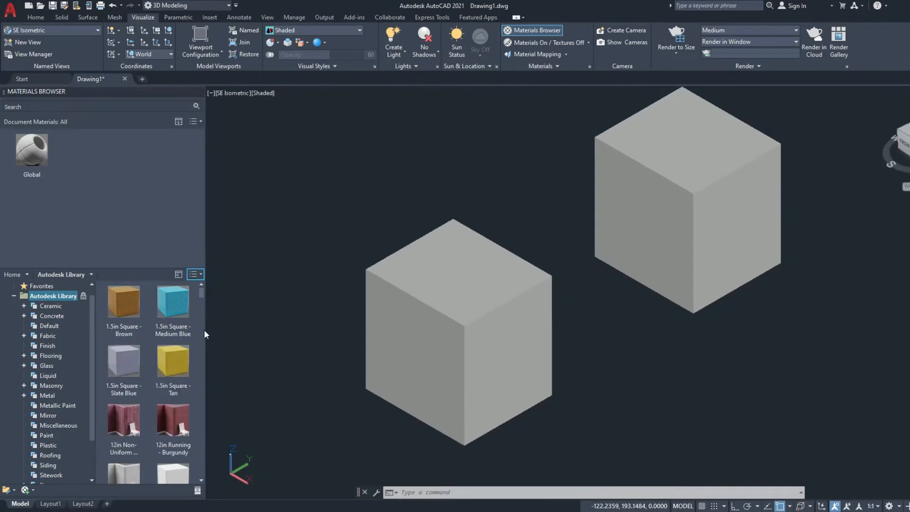
click(205, 333)
- Try 256 x 256 library thumbnails in a widened Materials Browser, and return the thumbnail size to 64 x 64
click(195, 274)
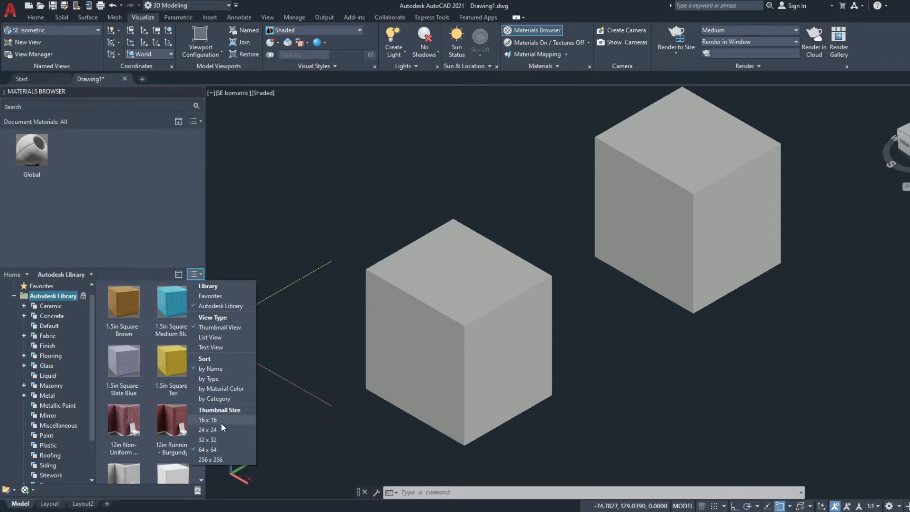
click(219, 460)
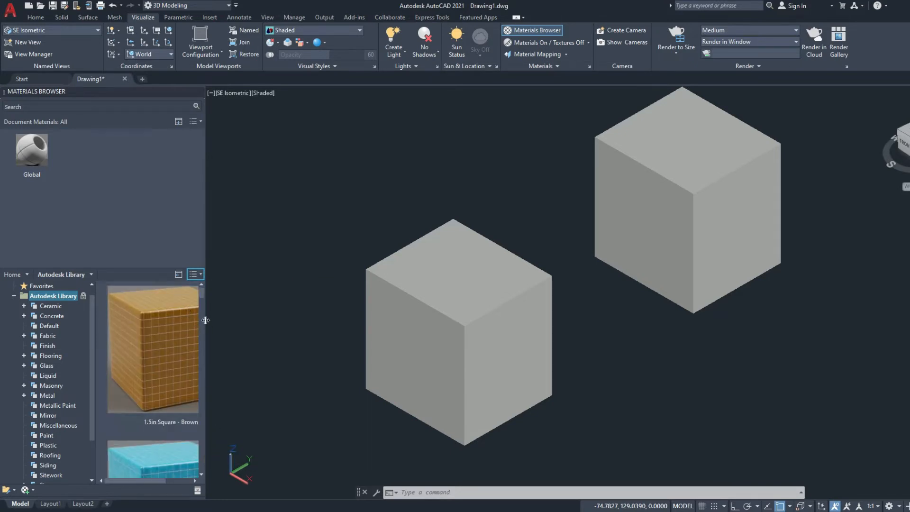
drag(205, 320, 234, 323)
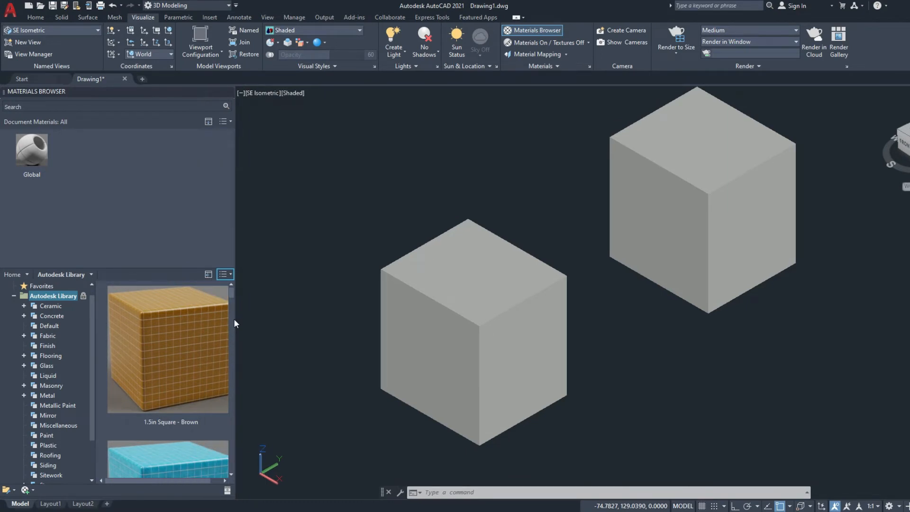
click(225, 274)
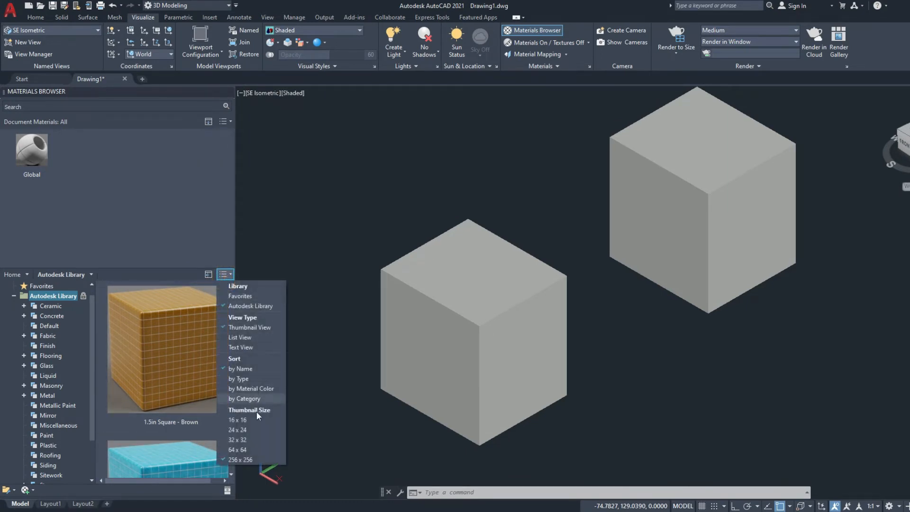
click(258, 449)
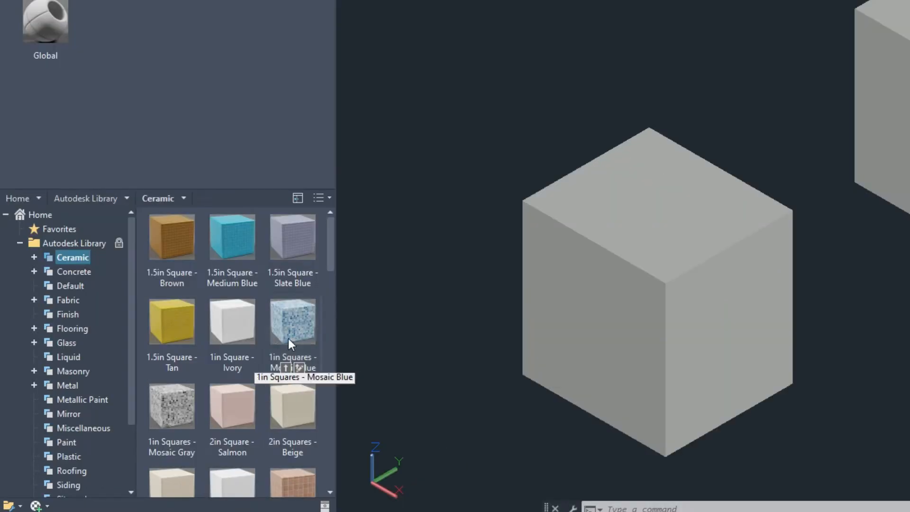
- Add the 1in Squares - Mosaic Blue ceramic material to the document materials
right_click(288, 338)
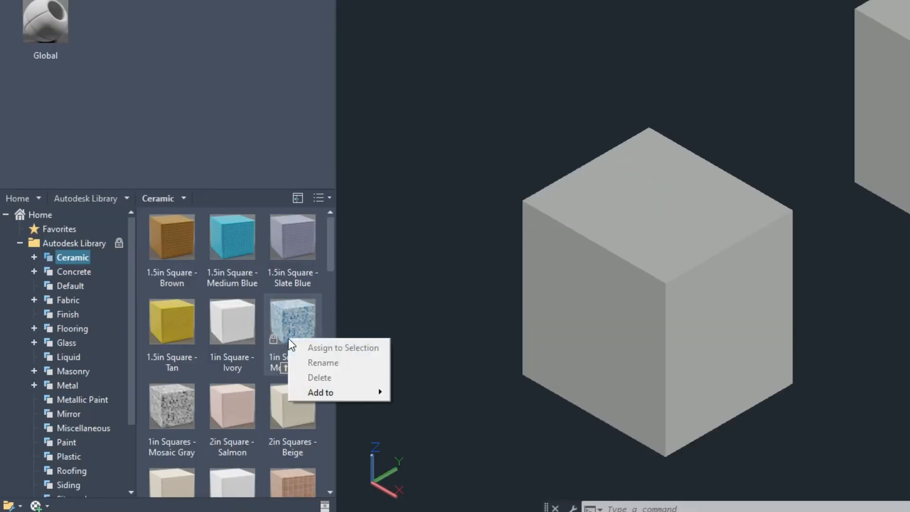
mouse_move(315, 387)
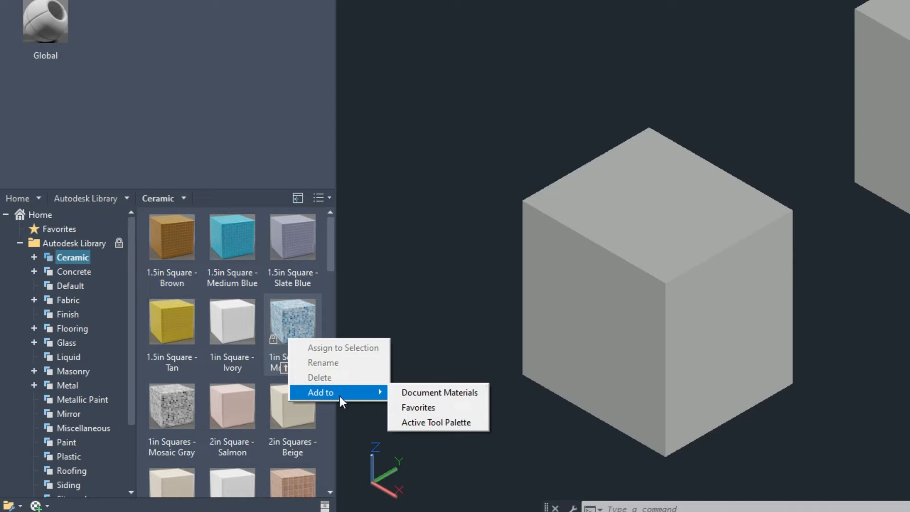
click(290, 330)
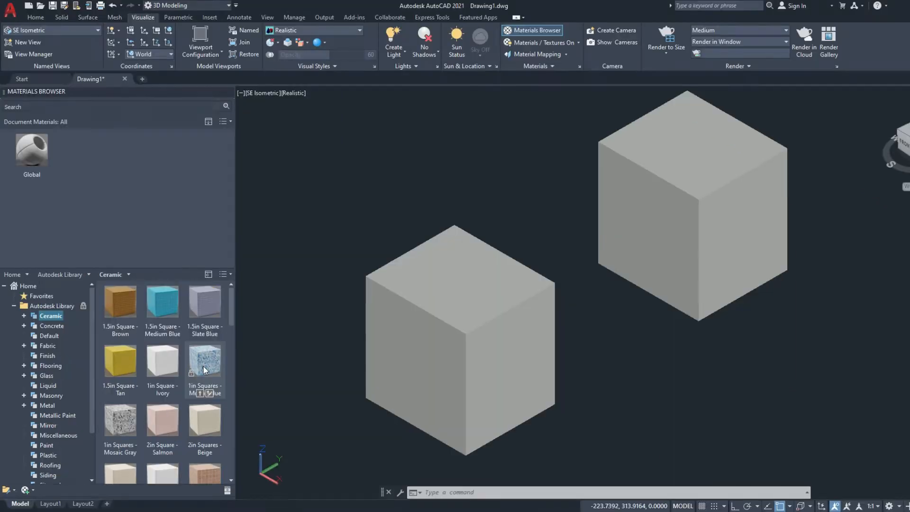
click(199, 393)
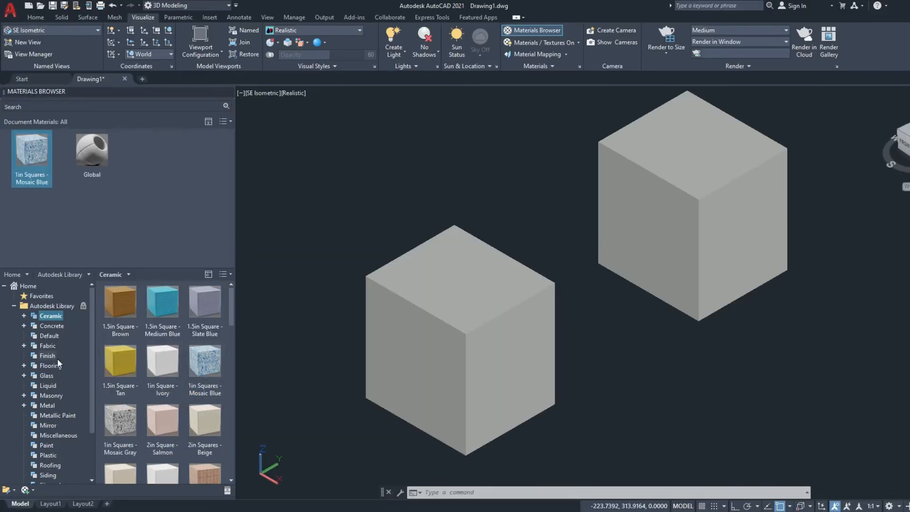
- Add the dark Aluminum Frame material from Metal and the Tweed material from Fabric to the document materials
click(47, 407)
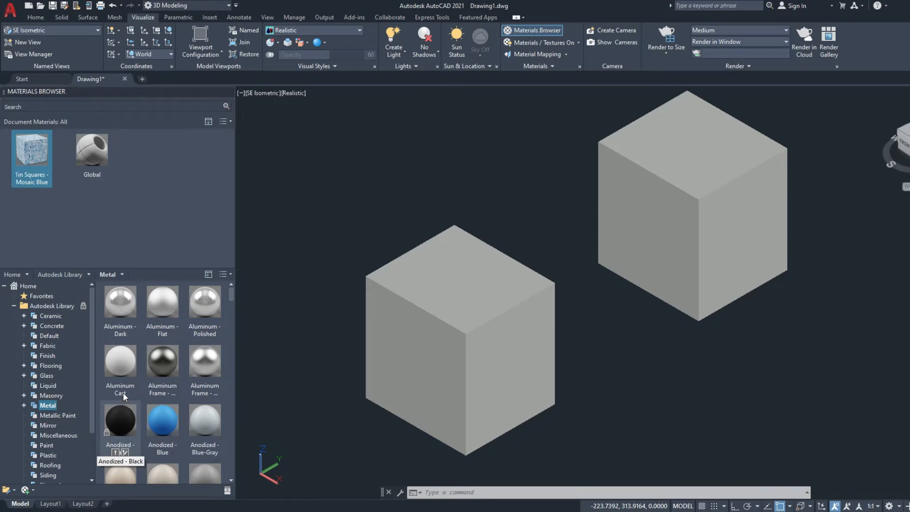
click(155, 393)
scroll(71, 434, down, 2)
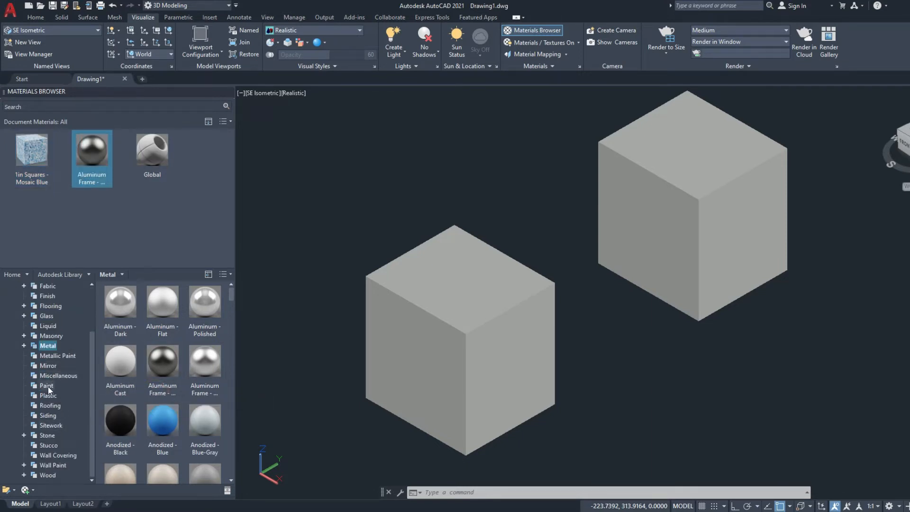
scroll(47, 387, up, 2)
click(50, 346)
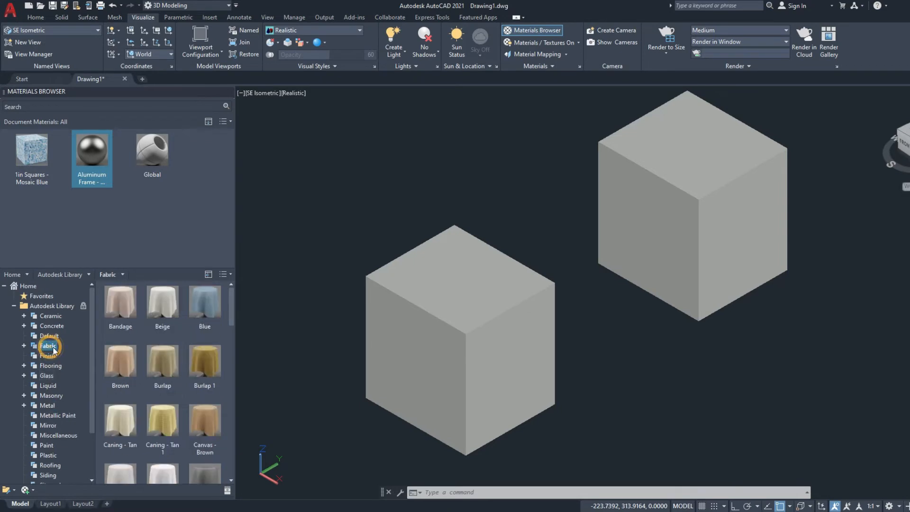
scroll(157, 380, down, 4)
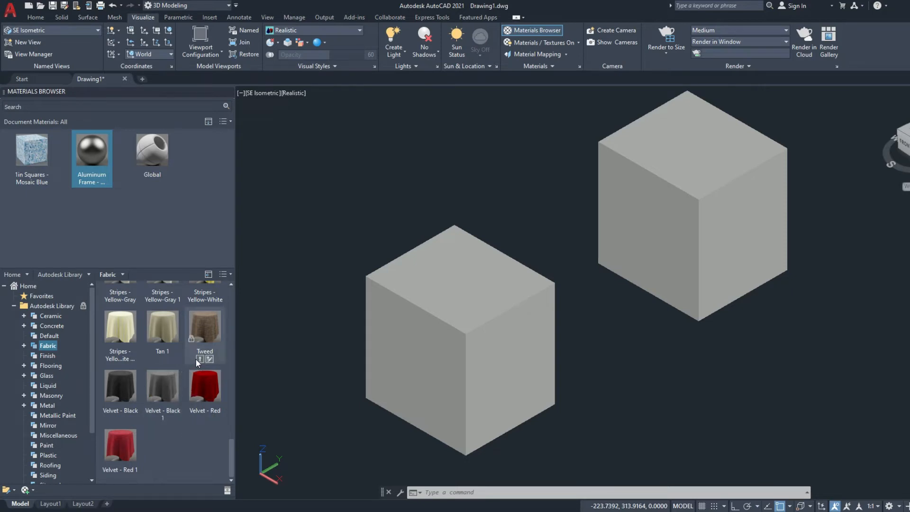
click(198, 358)
click(201, 227)
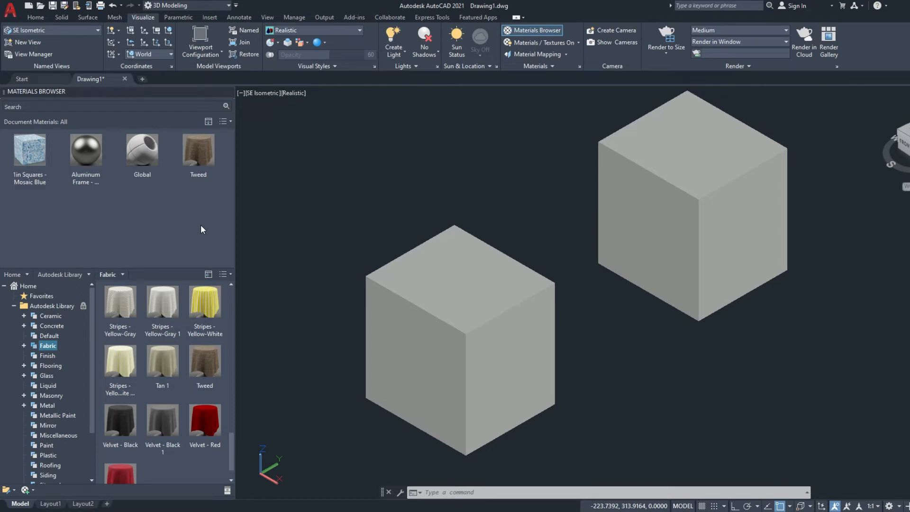
- Set the viewport's visual style to Realistic and clear the selection of the Tweed document material
click(321, 32)
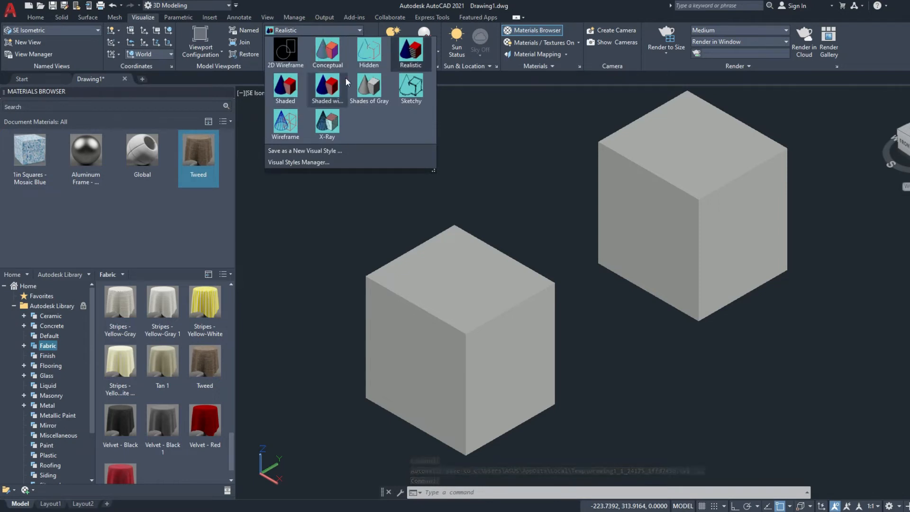
click(416, 55)
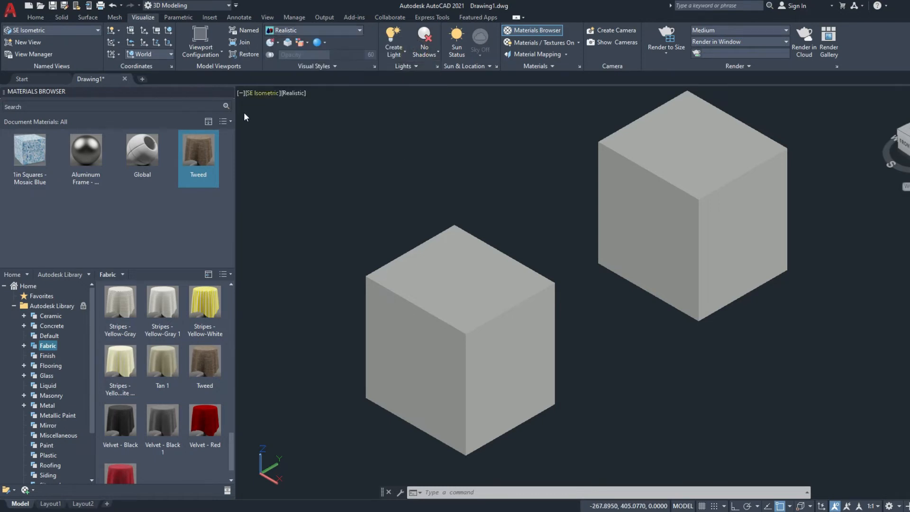
click(184, 221)
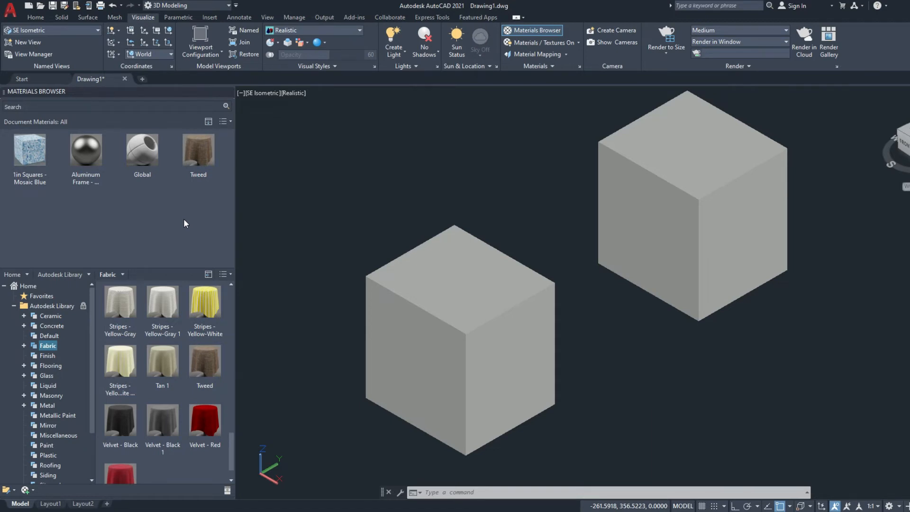
- Apply the 1in Squares - Mosaic Blue document material to the whole front box and clear the selection
click(32, 161)
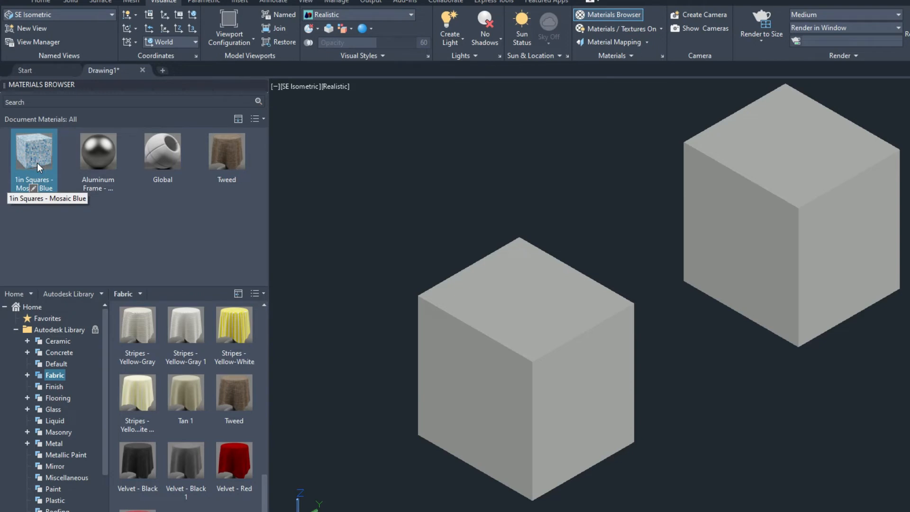
drag(36, 159, 497, 302)
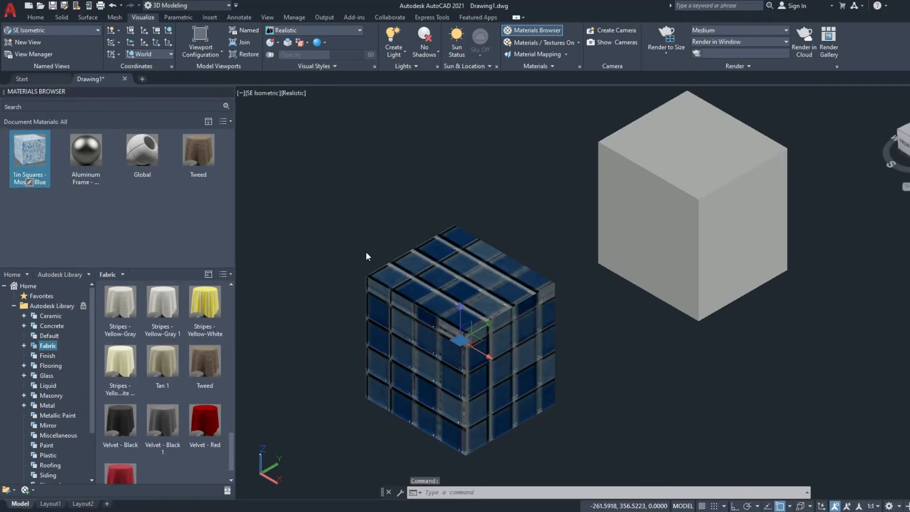
click(365, 254)
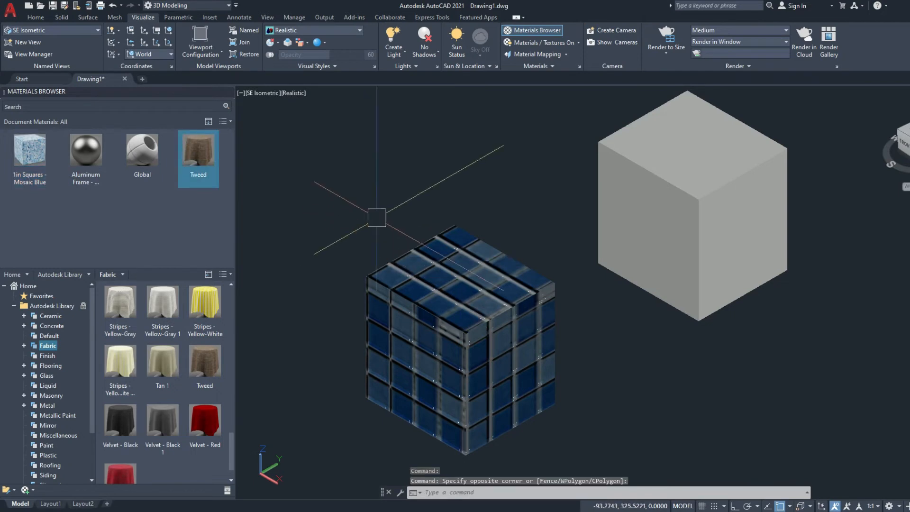
key(Escape)
key(Return)
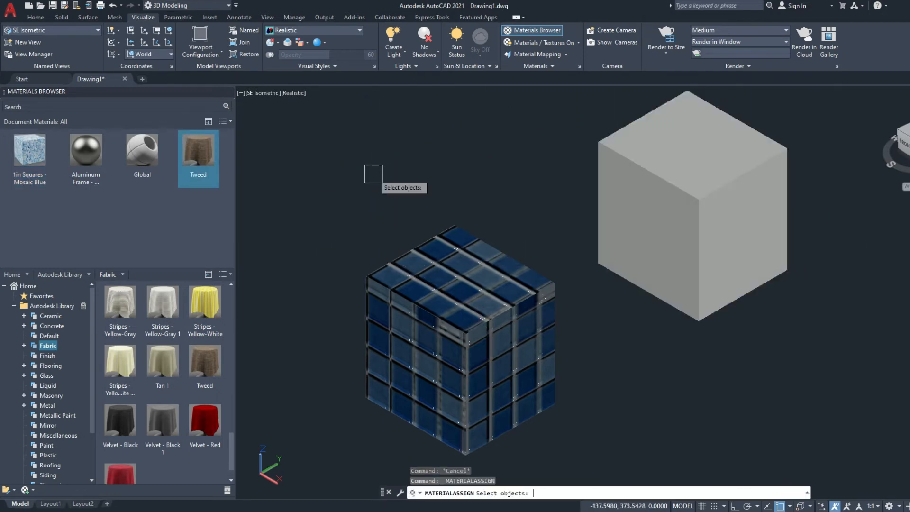
key(Escape)
- Assign the Aluminum Frame document material to the rear box
click(654, 203)
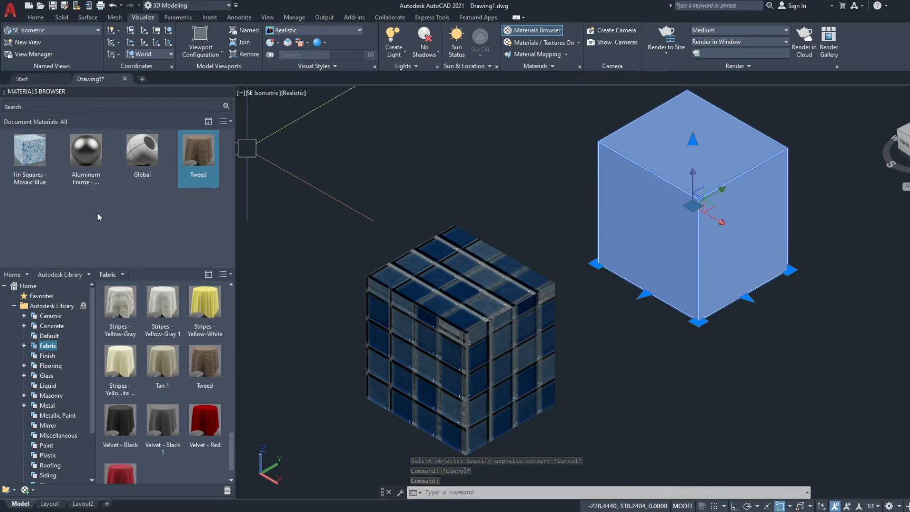
click(90, 156)
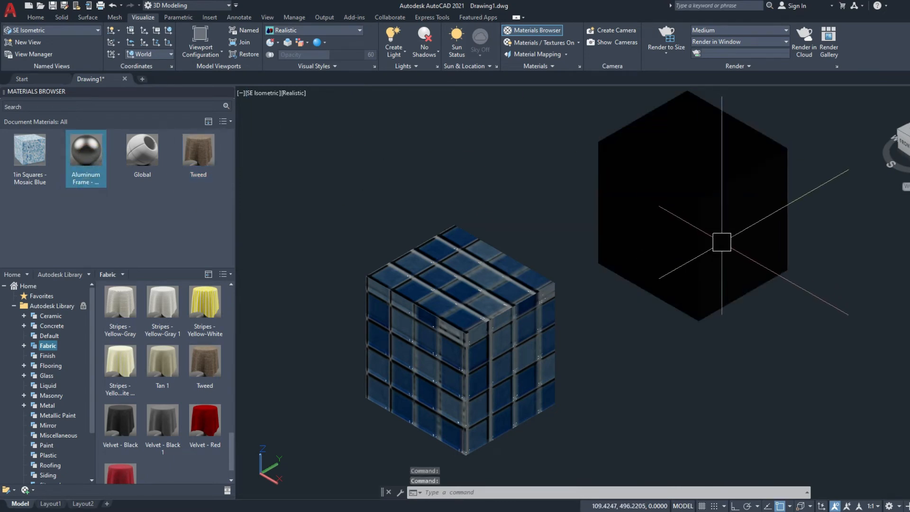
click(540, 68)
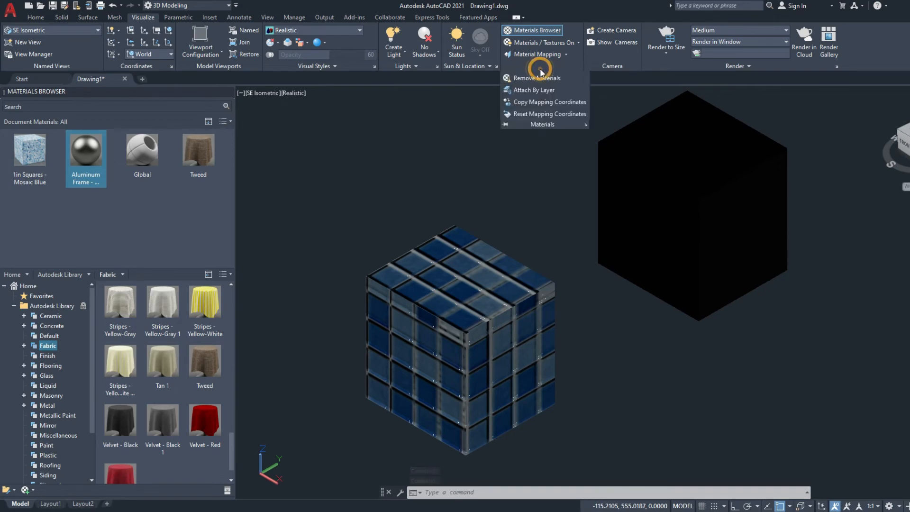
- Assign the Tweed document material to the front box as the current selection, and deselect all materials
click(464, 291)
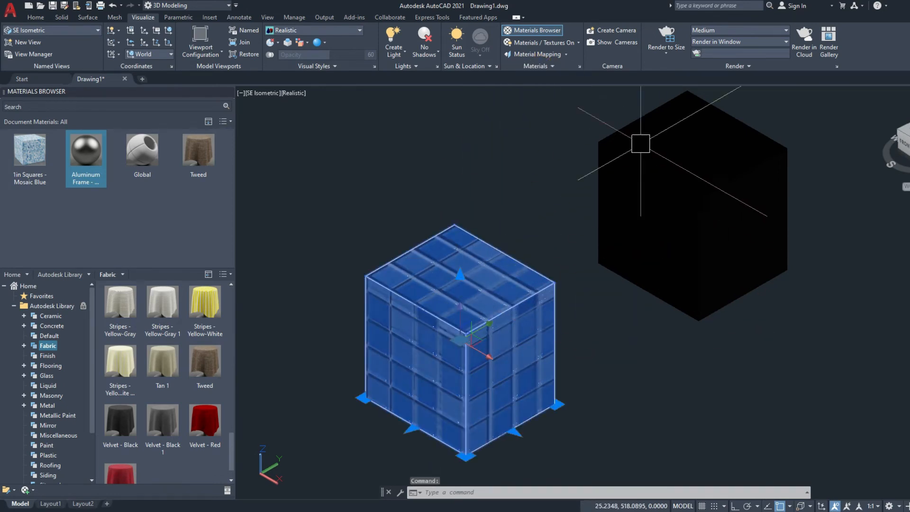
right_click(196, 155)
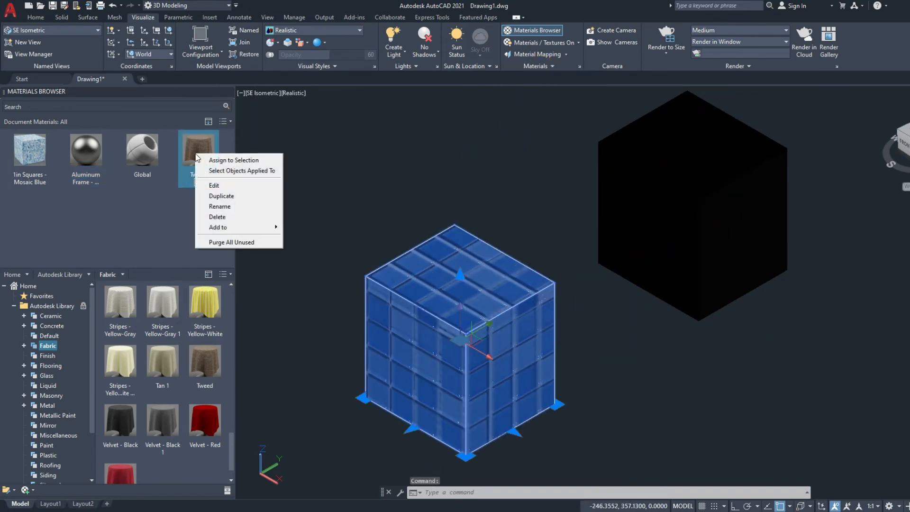
click(214, 161)
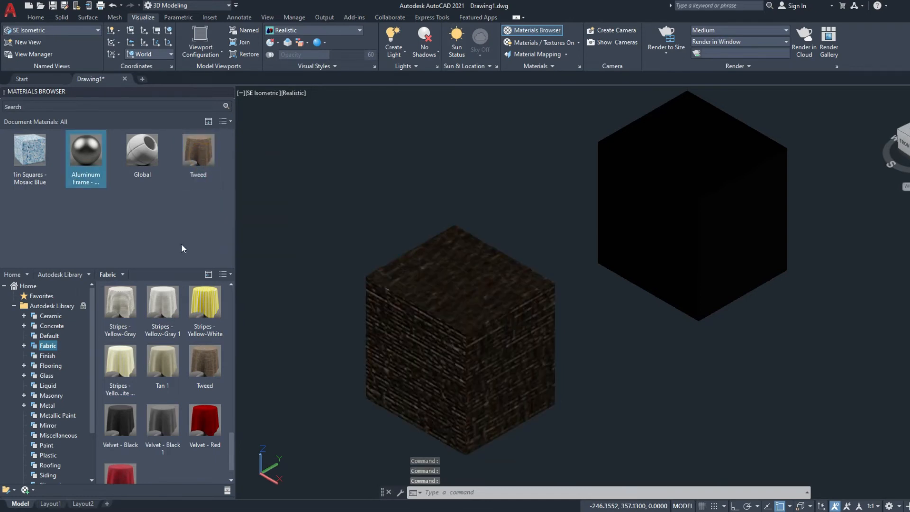
click(186, 226)
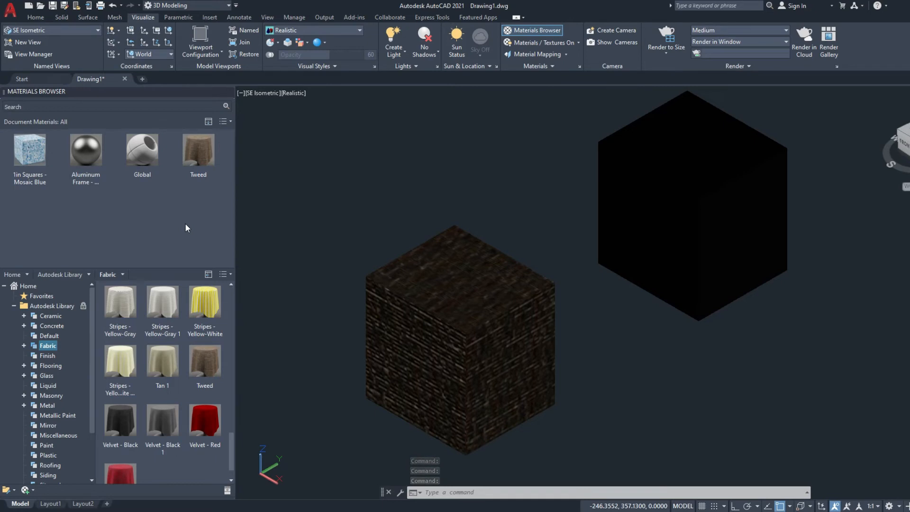
click(519, 280)
key(Escape)
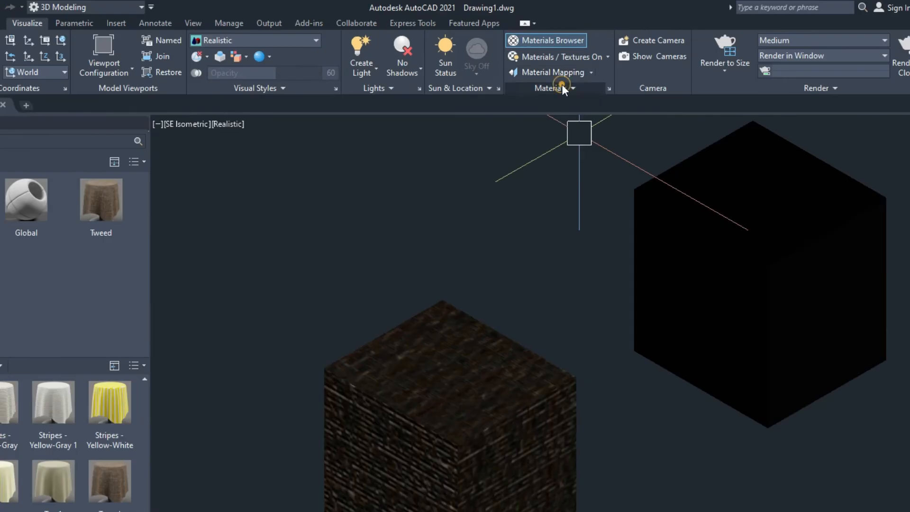
click(540, 65)
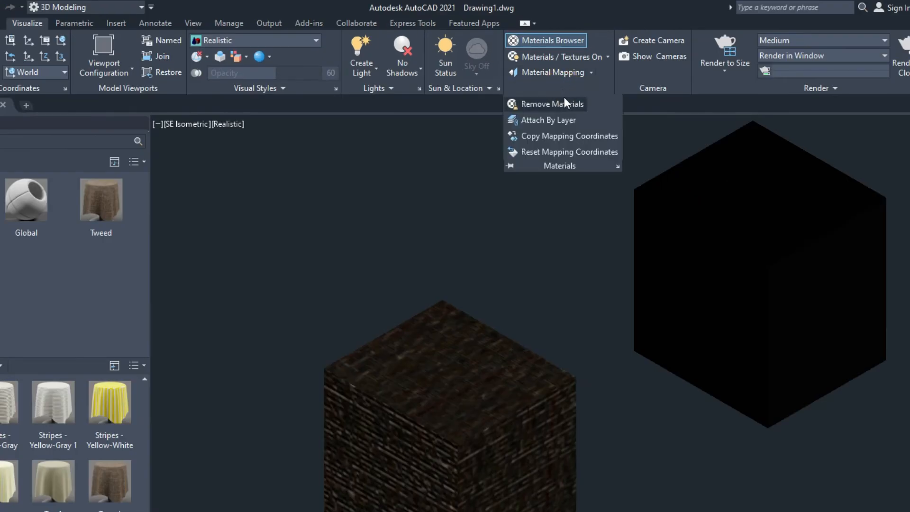
click(575, 75)
click(458, 154)
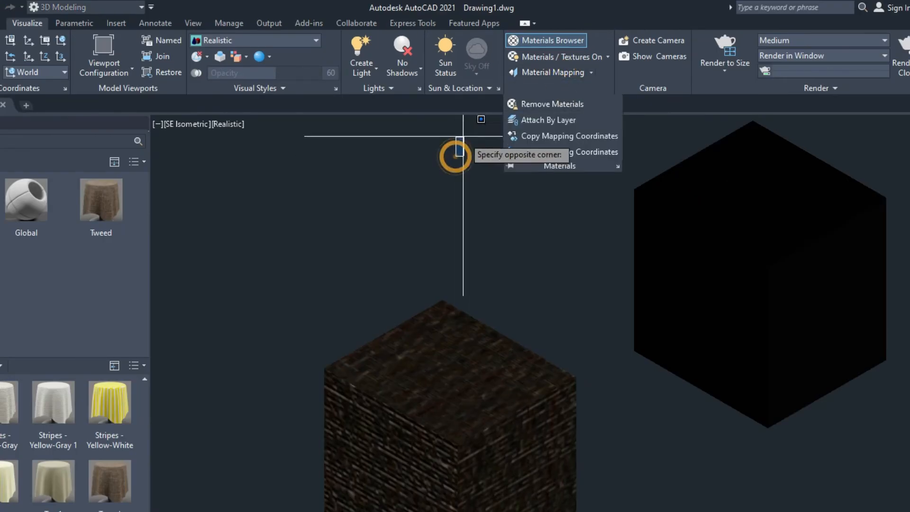
key(Escape)
key(Escape)
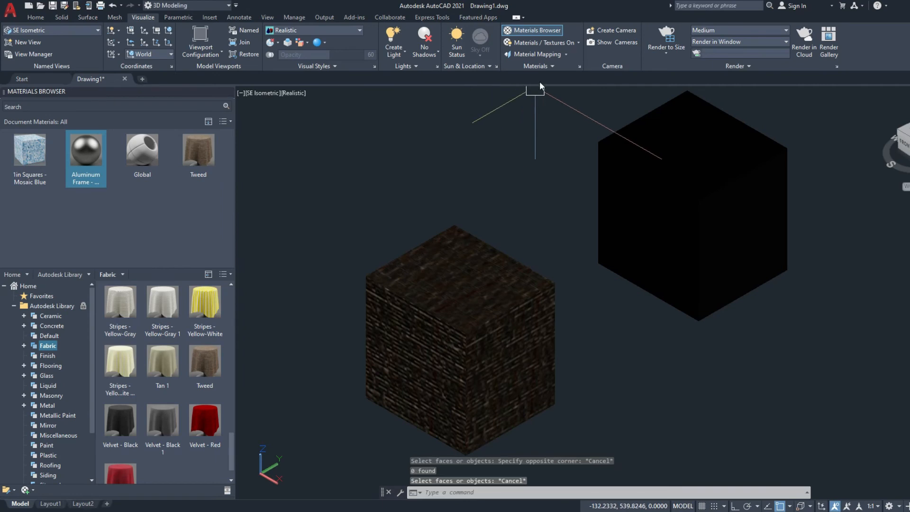
- Remove the assigned materials from both the front and rear boxes with Remove Materials
click(546, 66)
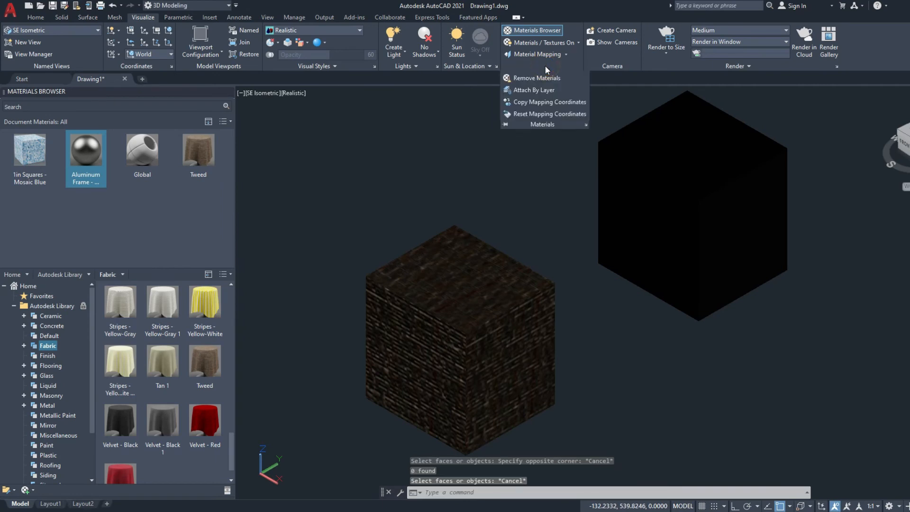
click(545, 78)
click(432, 260)
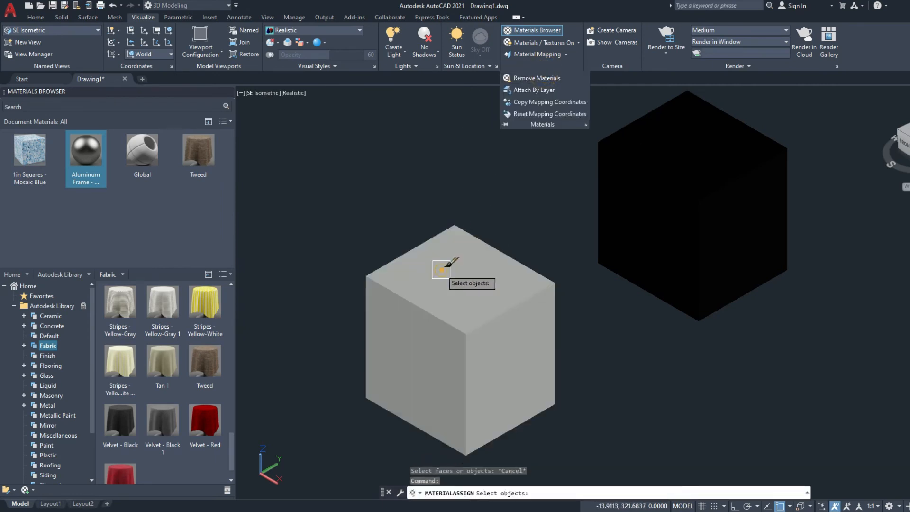
click(660, 167)
key(Return)
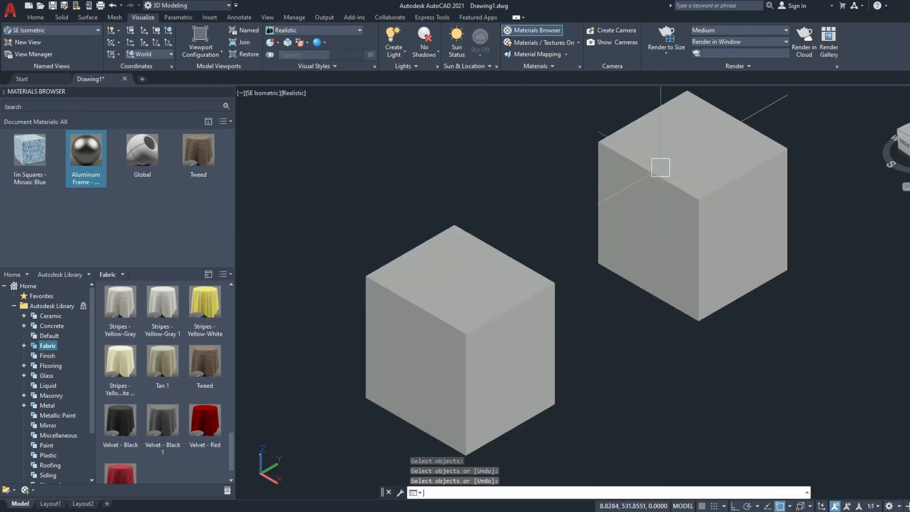
- Add the Velvet - Red and Stripes - Blue-White fabrics from the library to the document materials
click(200, 195)
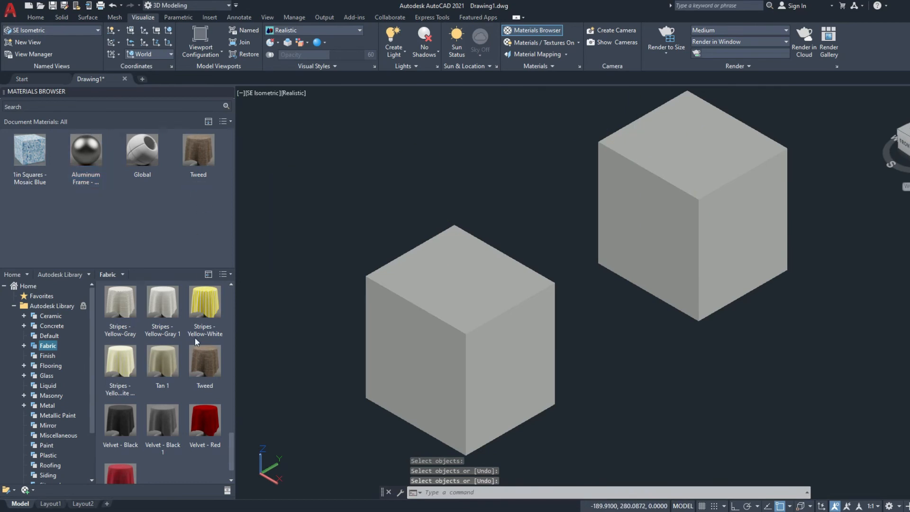
click(200, 453)
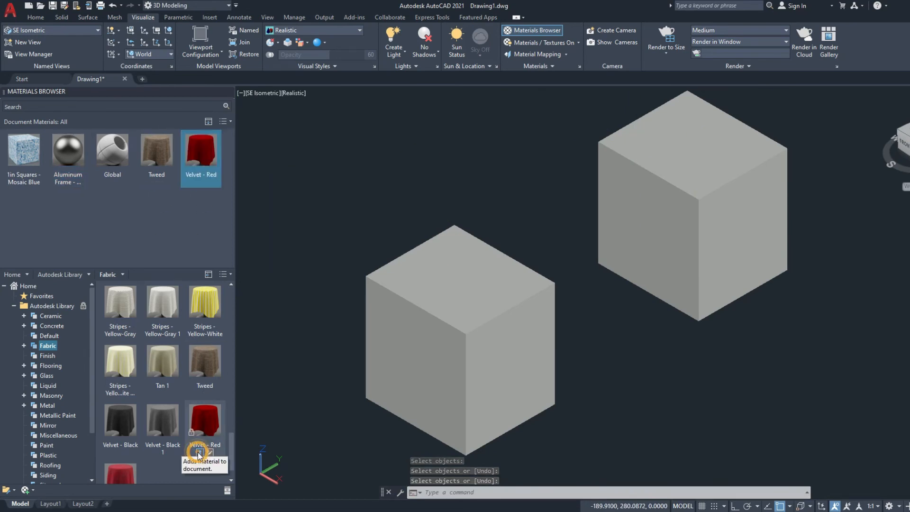
scroll(164, 425, up, 3)
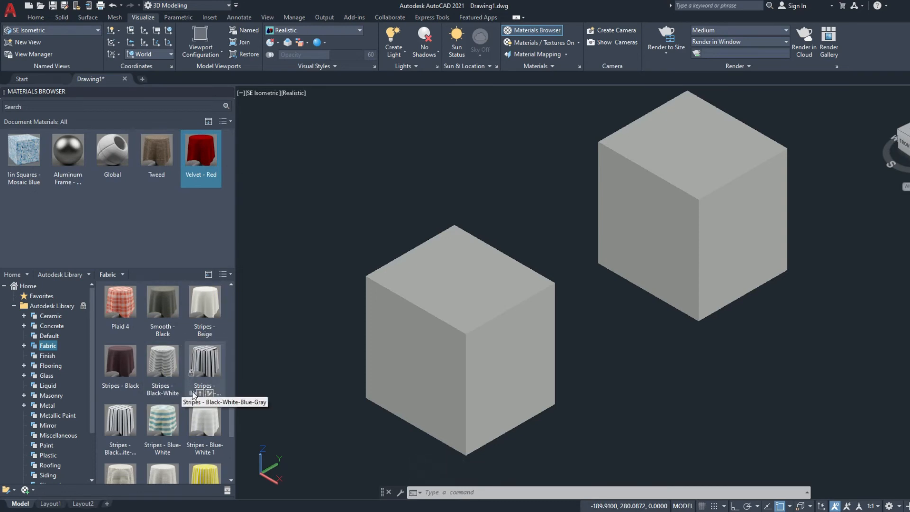
click(156, 453)
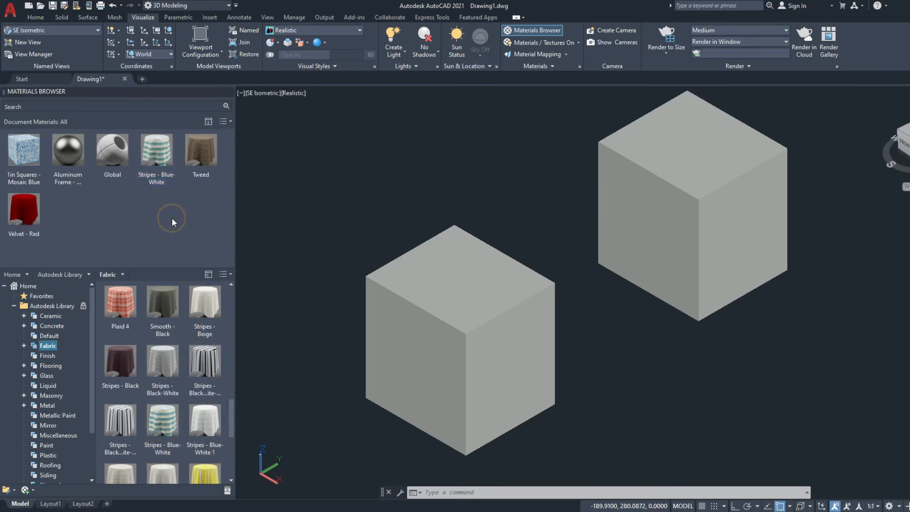
- Apply the Stripes - Blue-White document material to only the top face of the front box
click(458, 280)
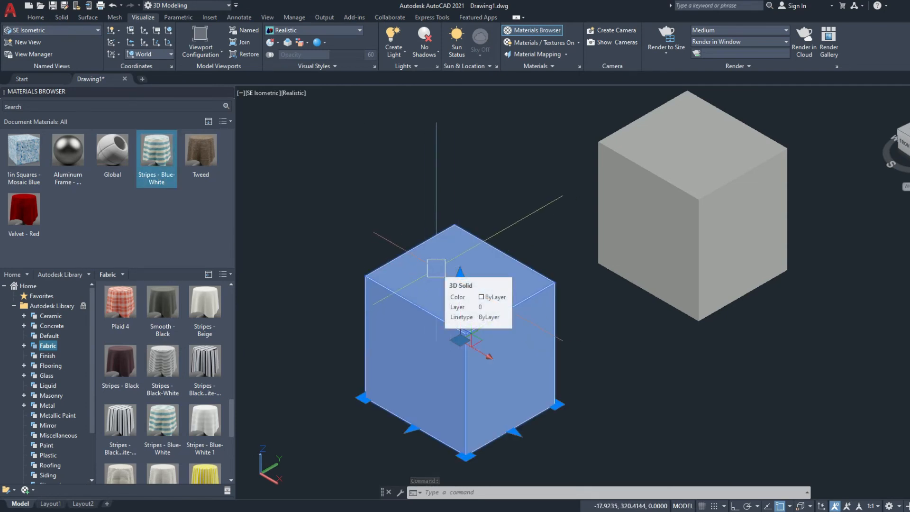
key(Escape)
key(Escape)
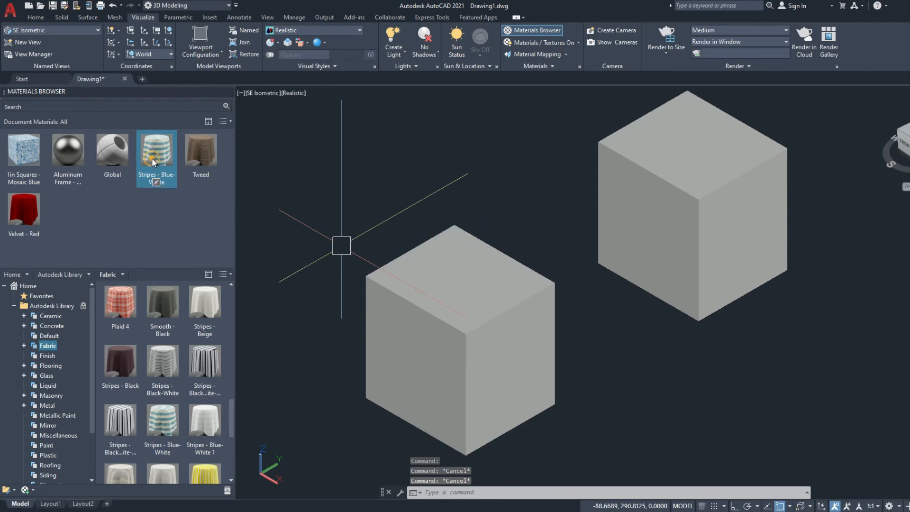
drag(152, 158, 441, 262)
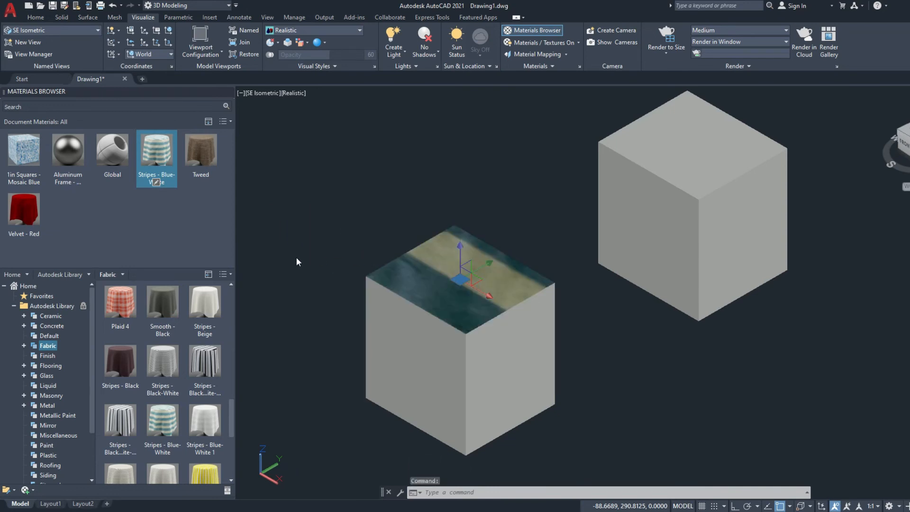
click(406, 336)
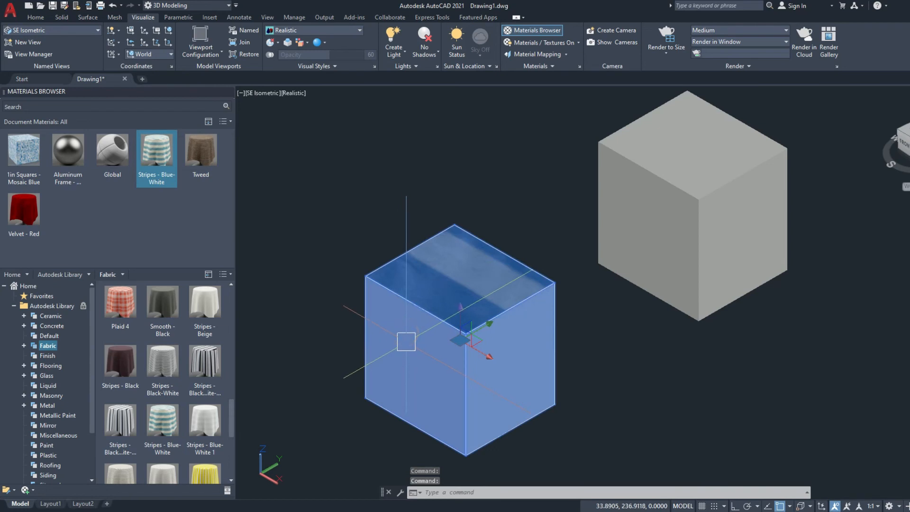
click(198, 160)
key(ctrl+z)
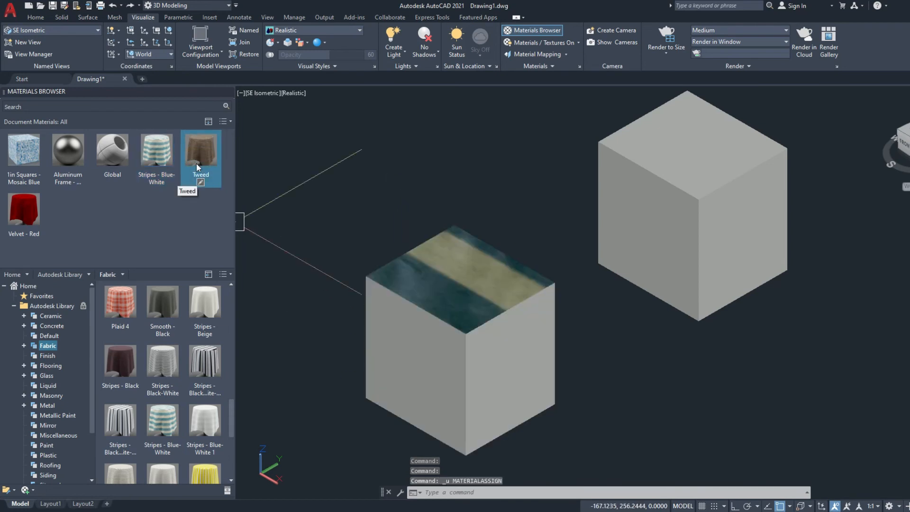
- Apply the Tweed document material to only the front box's left vertical face and clear the selection
drag(198, 161, 394, 366)
click(315, 223)
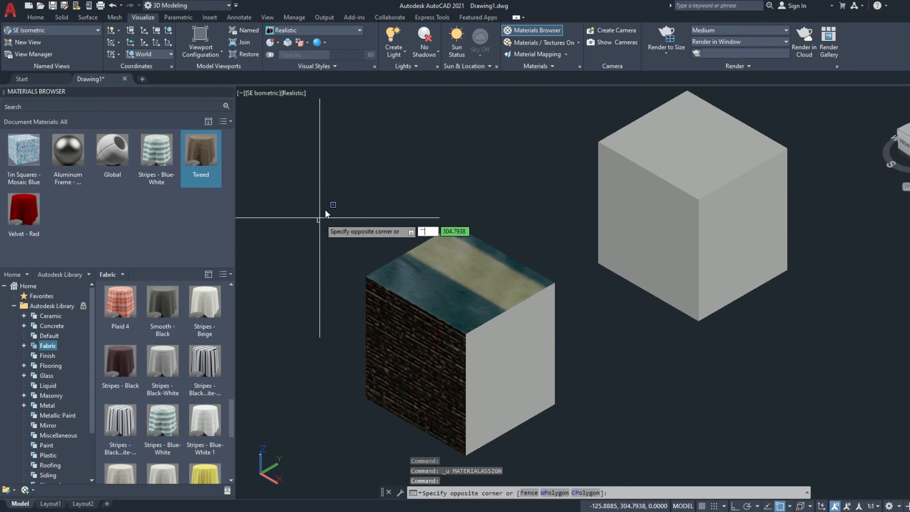
key(Escape)
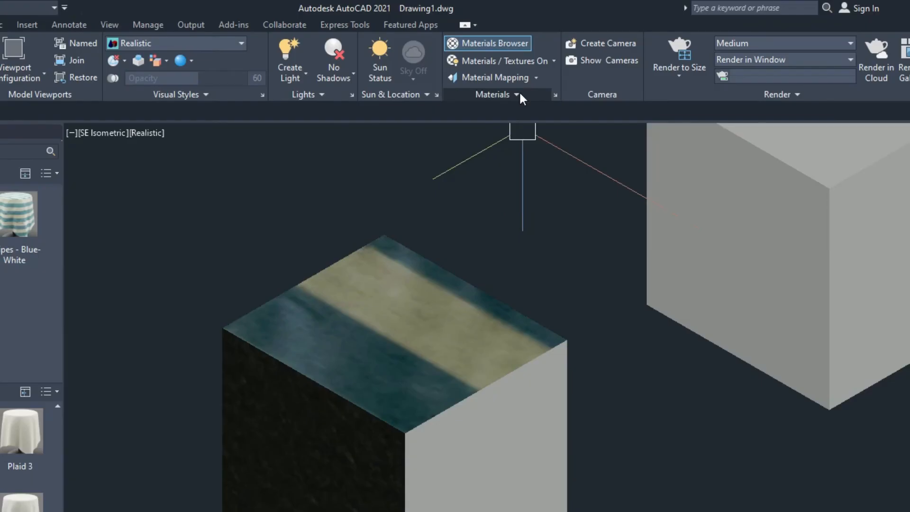
- Remove the Stripes - Blue-White material from only the top face of the front box with Remove Materials
click(554, 66)
click(519, 108)
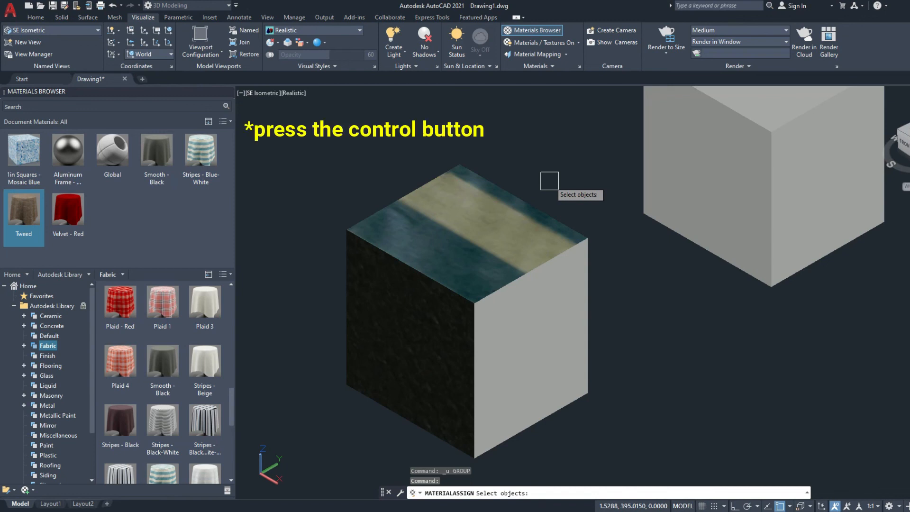
ctrl+click(459, 237)
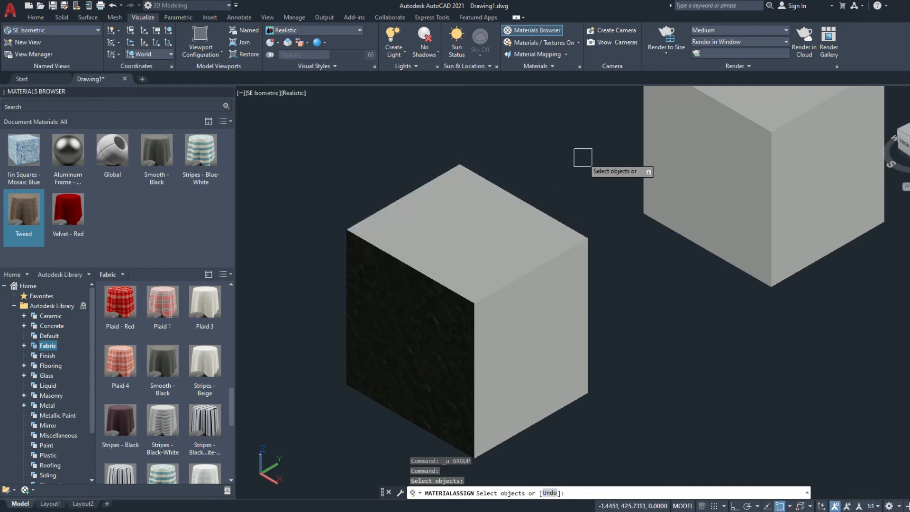
key(Return)
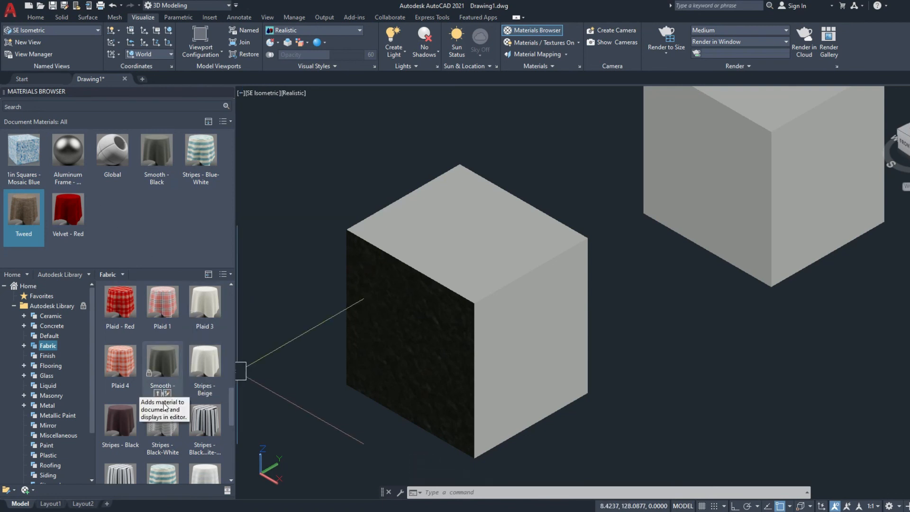
- Apply the Tan 1 fabric directly from the library to the whole front box
scroll(160, 431, down, 3)
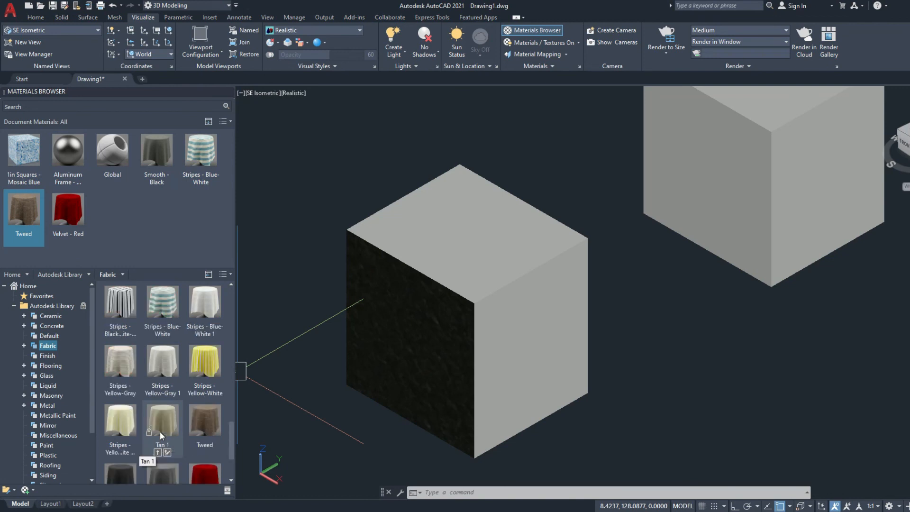
drag(161, 427, 433, 311)
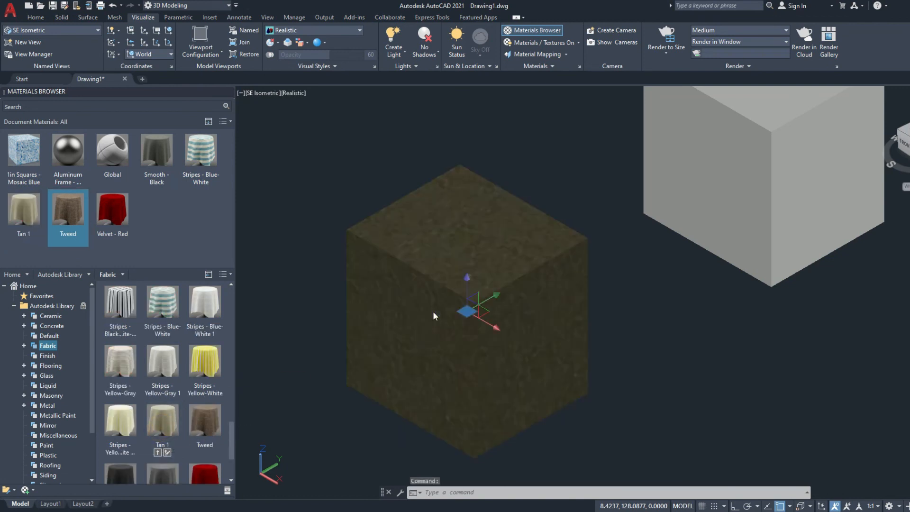